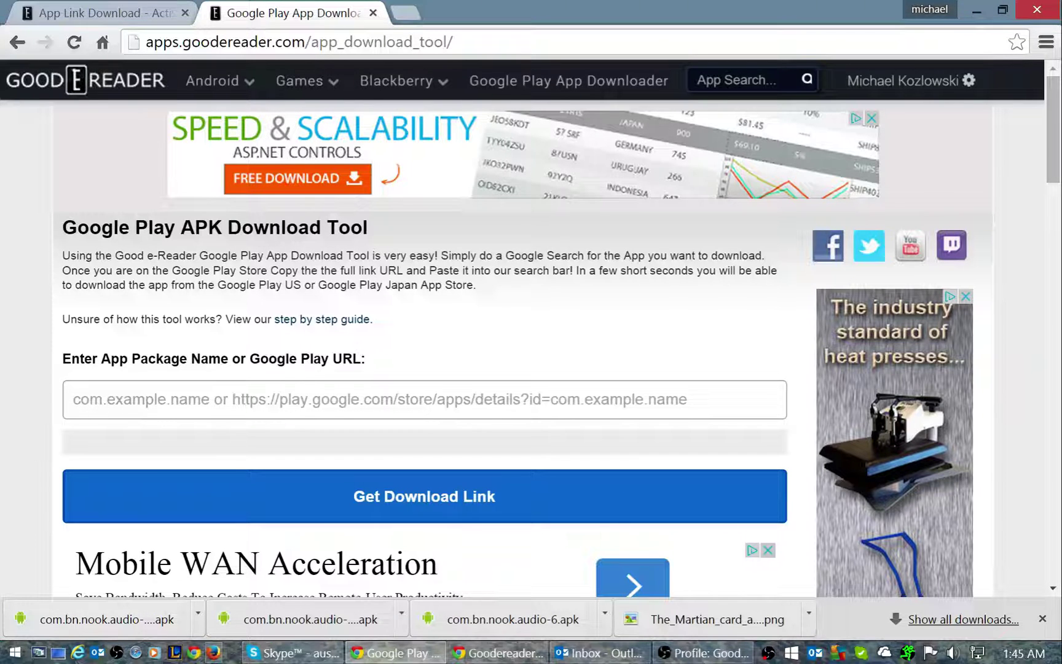
- Search Google for 'nook audiobooks' and open the NOOK Audiobooks Google Play page
click(213, 652)
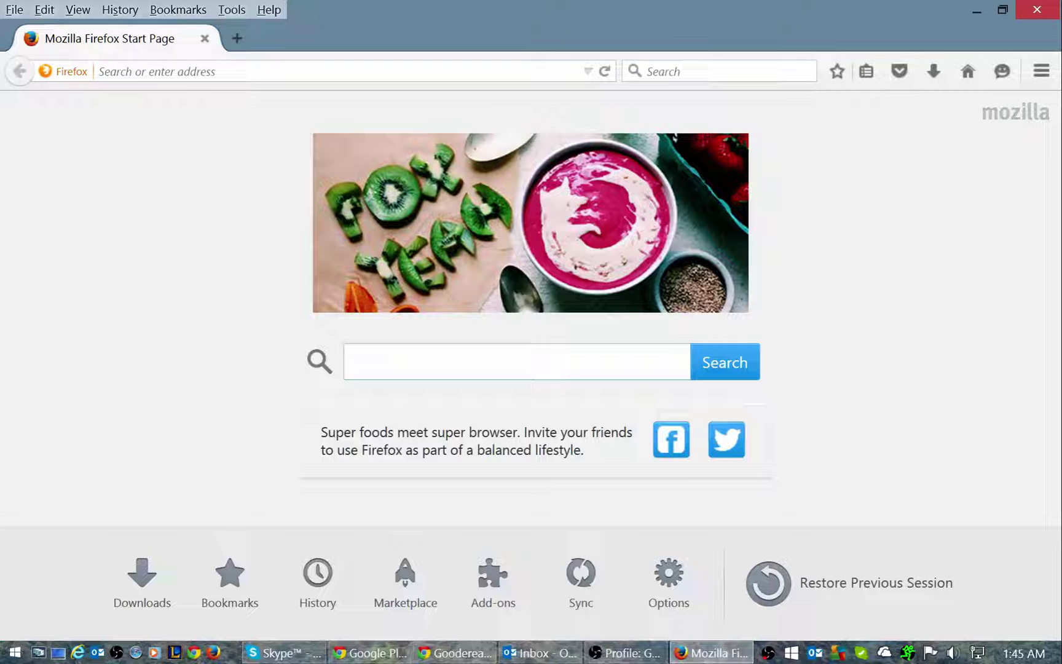
text(nook audiobo)
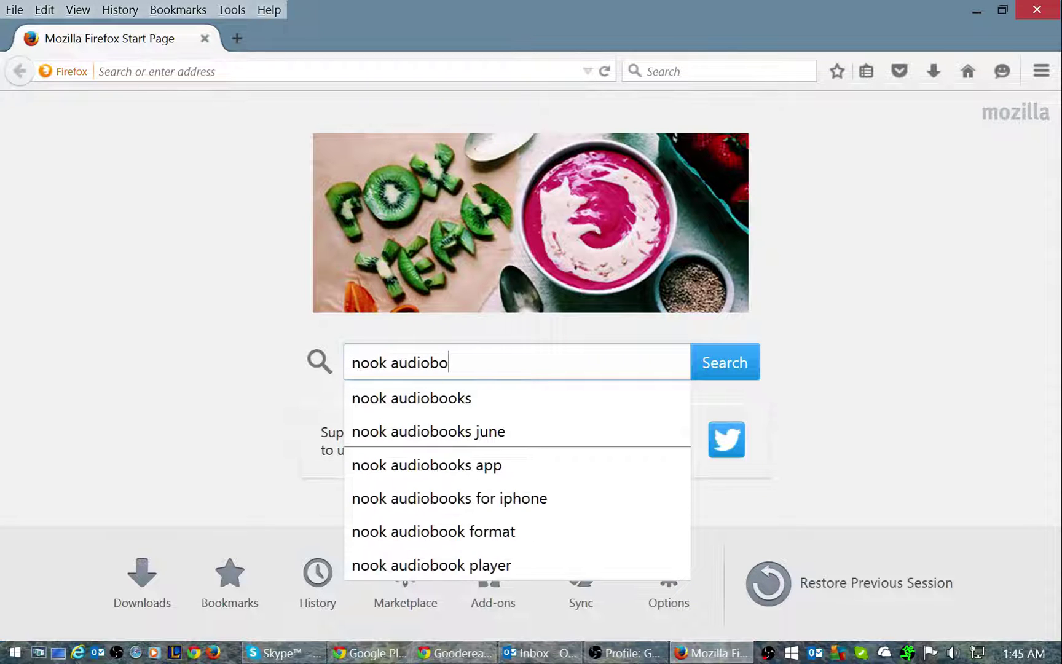
text(oks)
key(Return)
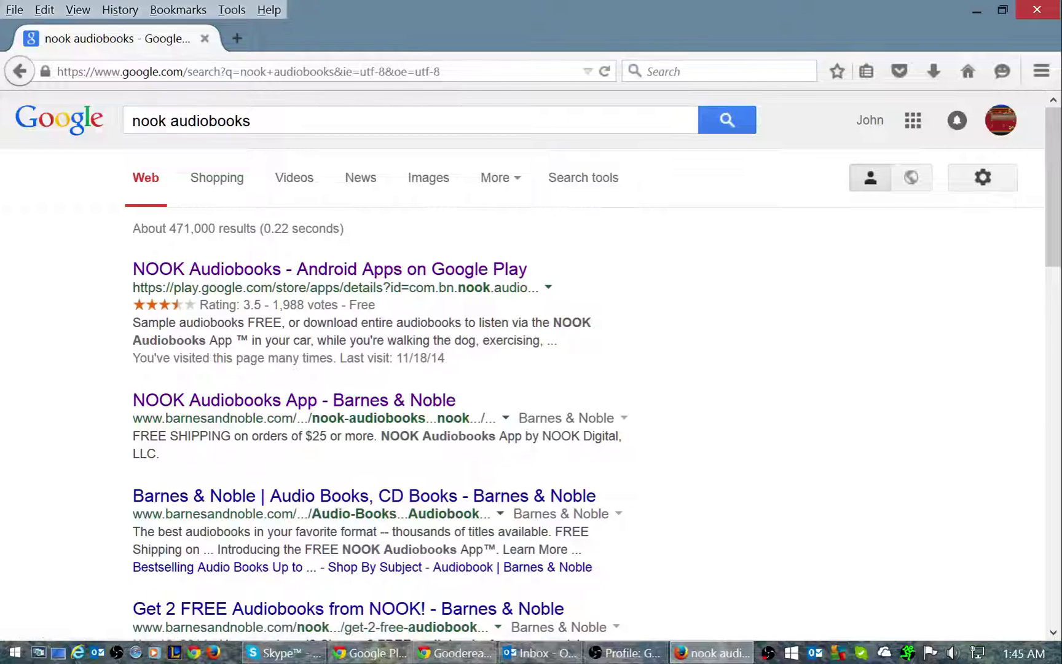
click(330, 269)
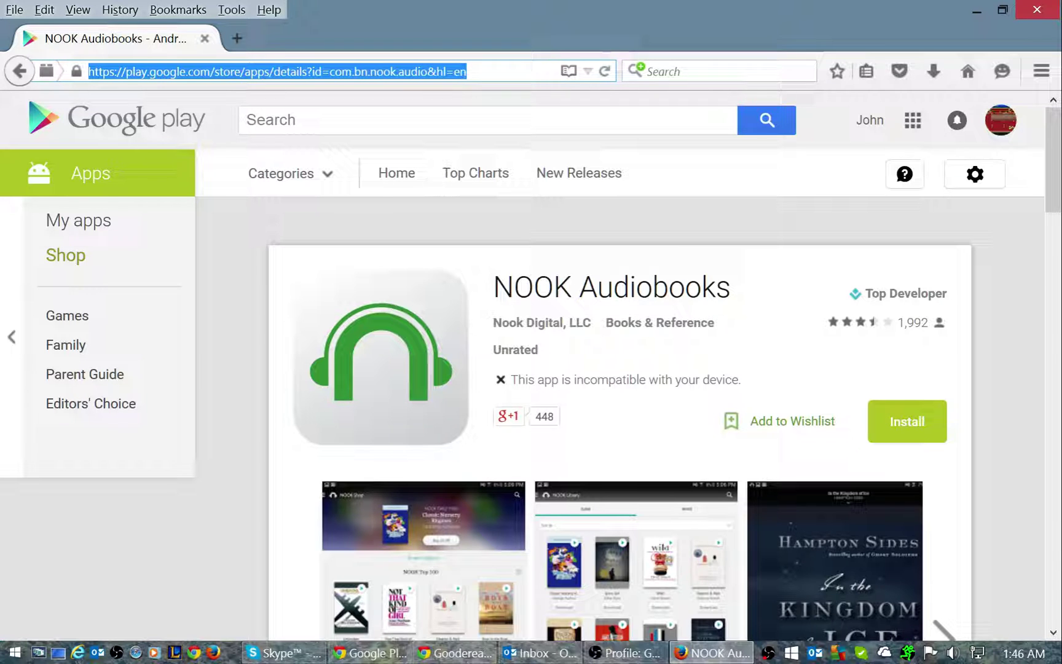
- Copy the NOOK Audiobooks Google Play page address for use in the download tool
right_click(400, 74)
click(431, 120)
right_click(378, 71)
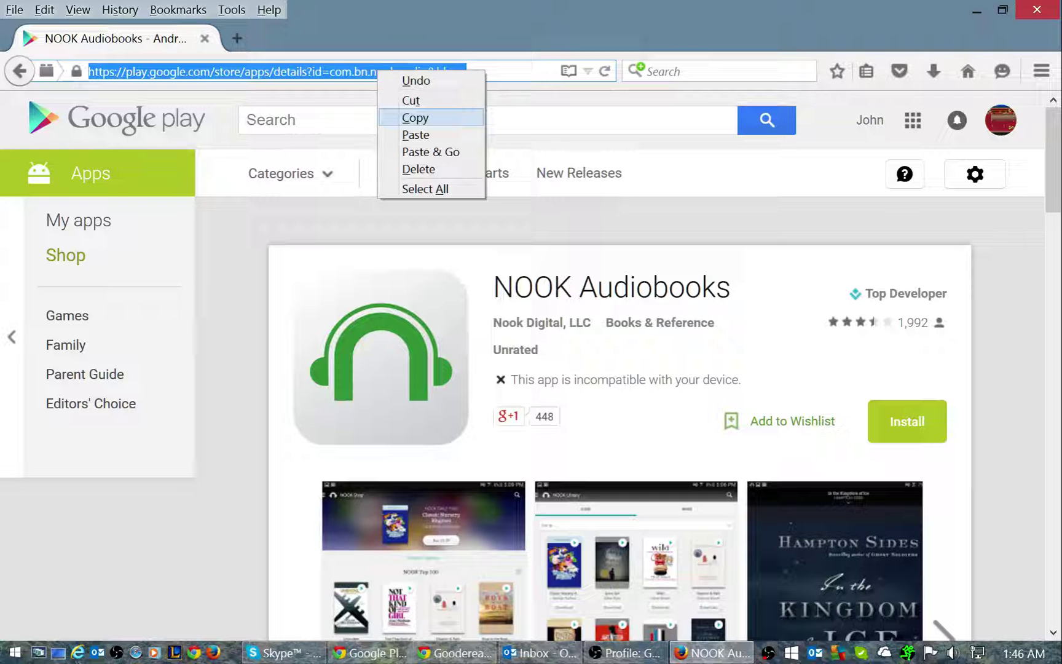
click(419, 118)
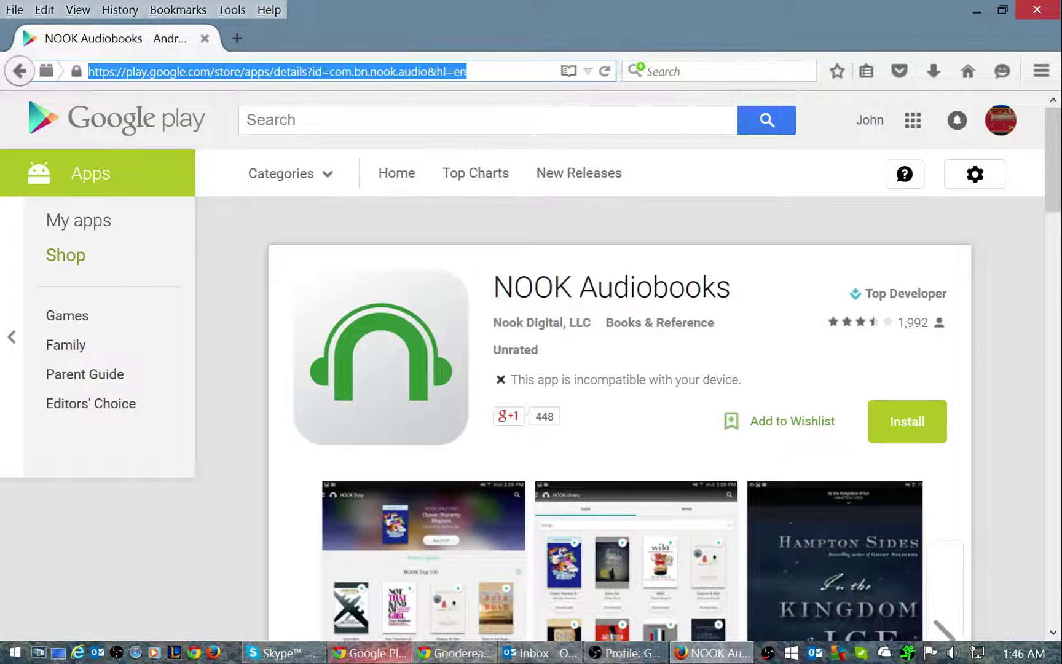
click(374, 653)
- Paste the NOOK Audiobooks URL and get its com.bn.nook.audio-6.apk download link and details
right_click(293, 396)
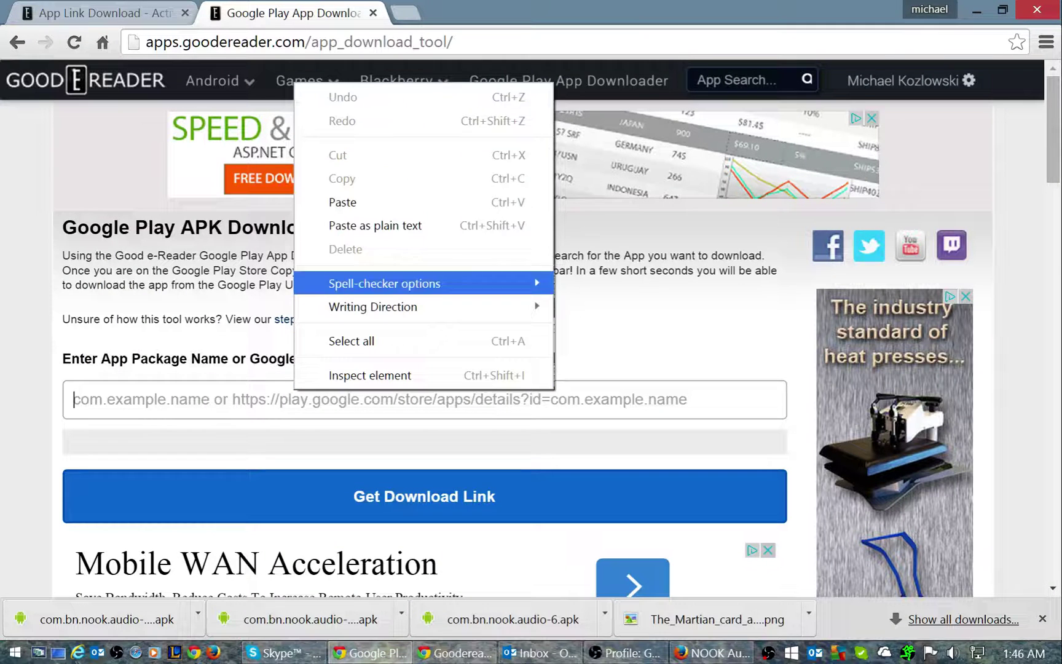
click(332, 202)
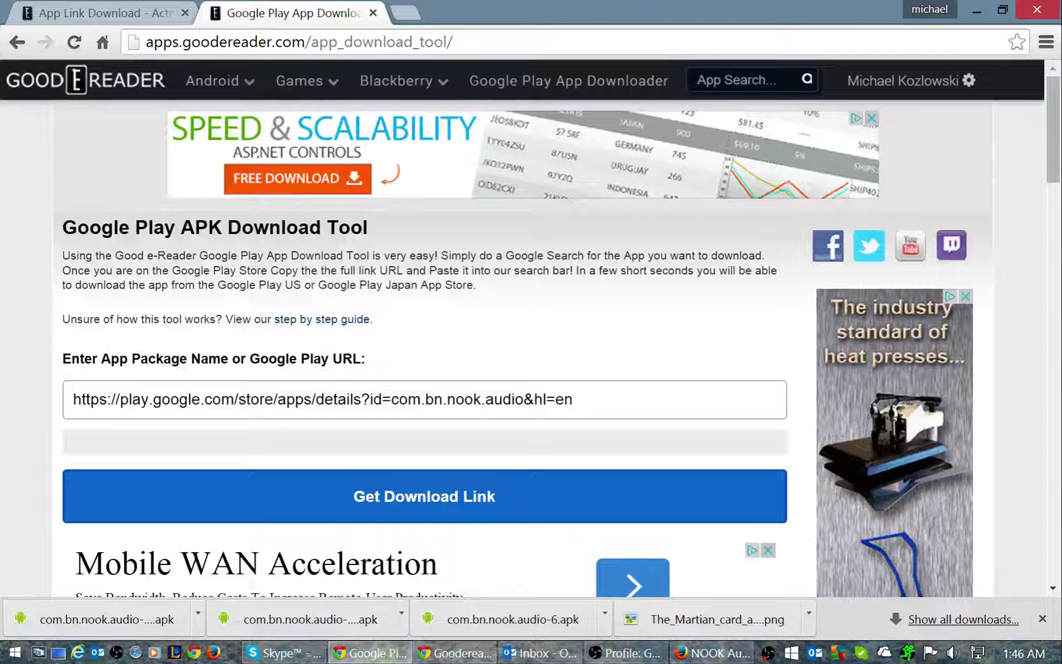
key(ctrl+a)
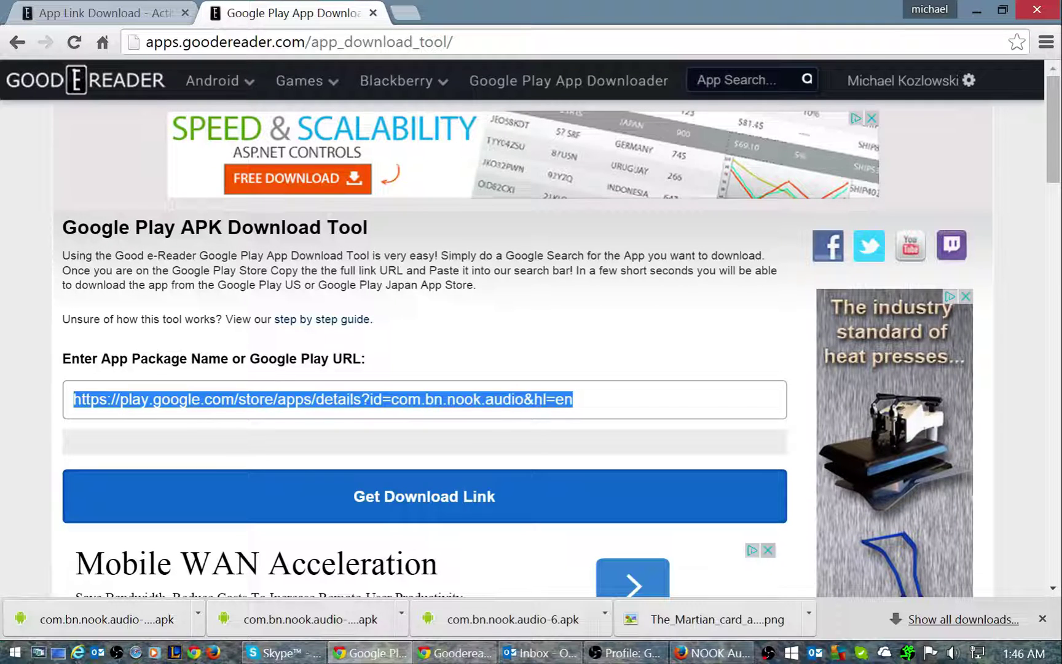
key(Return)
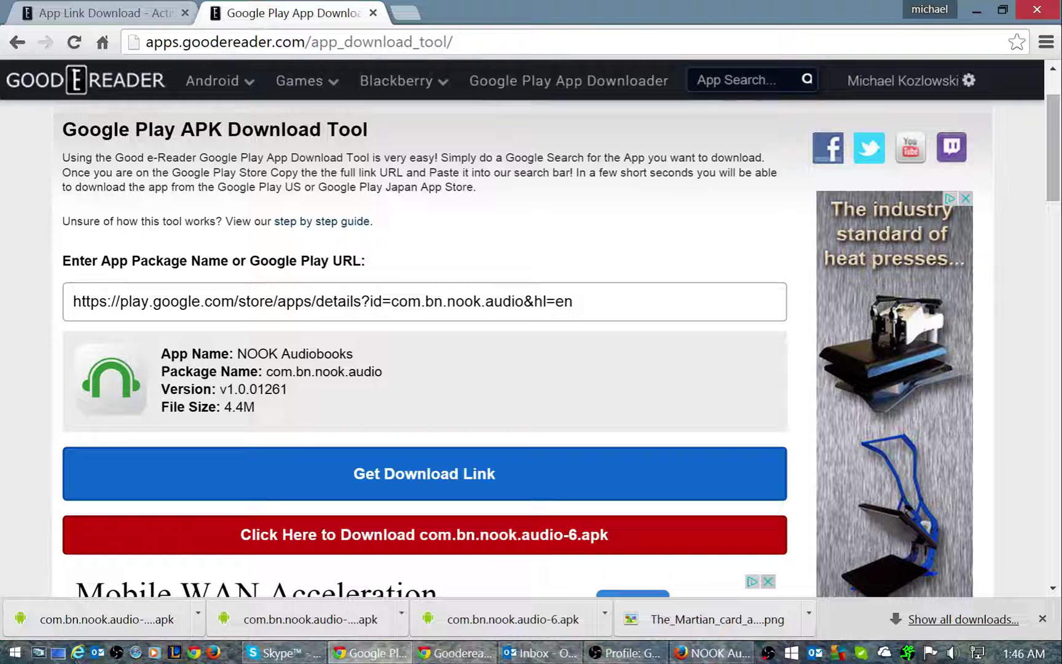
drag(266, 372, 256, 406)
click(255, 407)
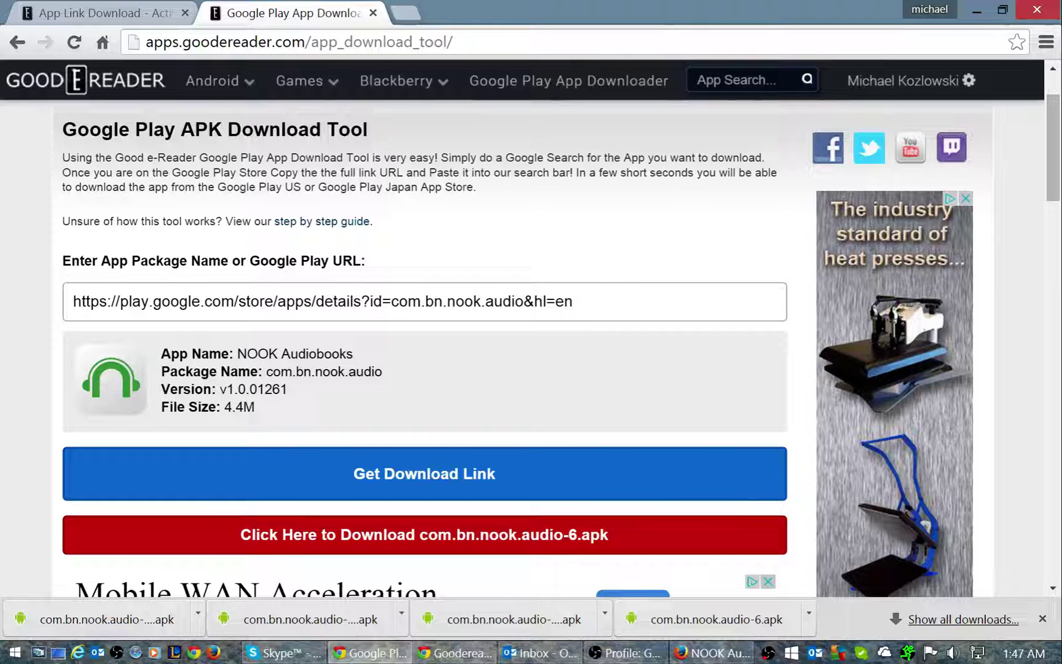
- Search the Google Play store for 'nook audiobooks' to list matching apps
click(710, 654)
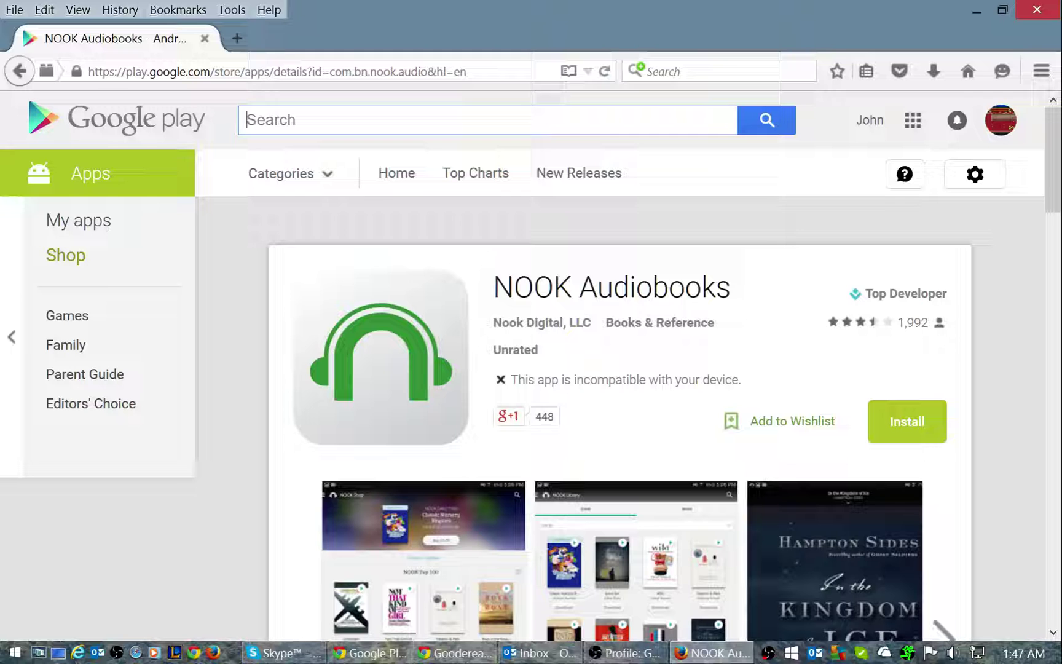
text(nook audiob)
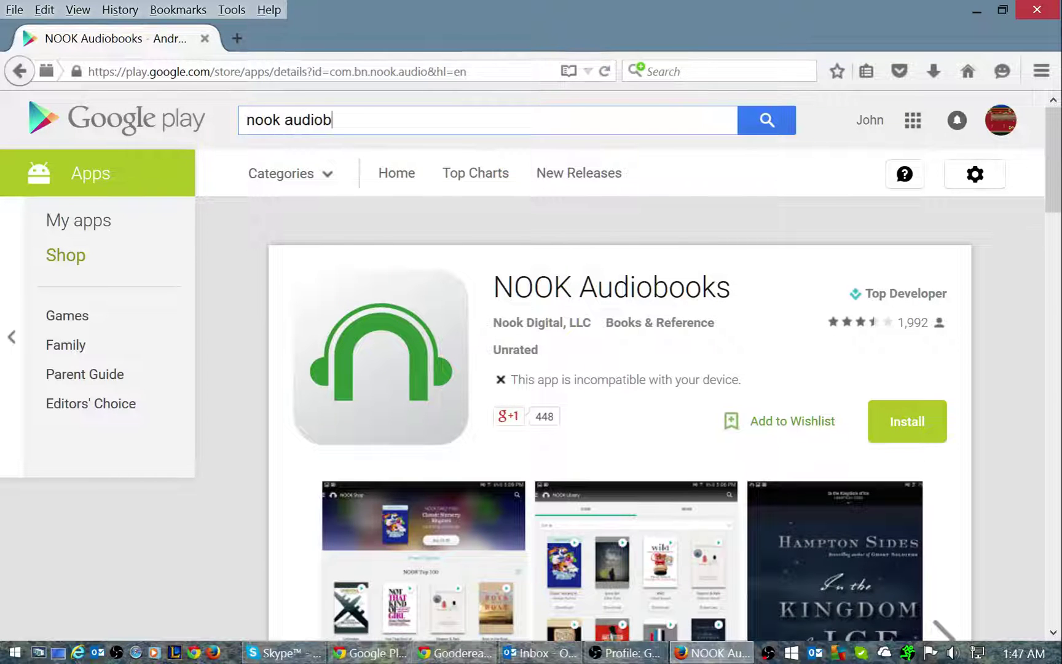
text(ooks)
key(Return)
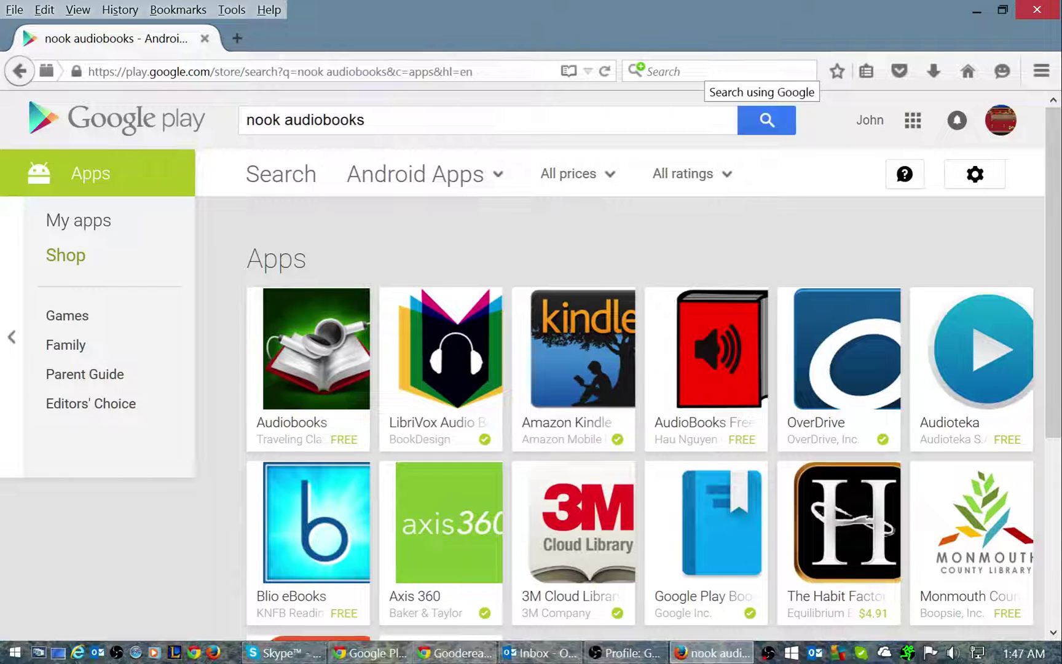
- Search Google for 'oyster' and open the Oyster Google Play result
click(705, 71)
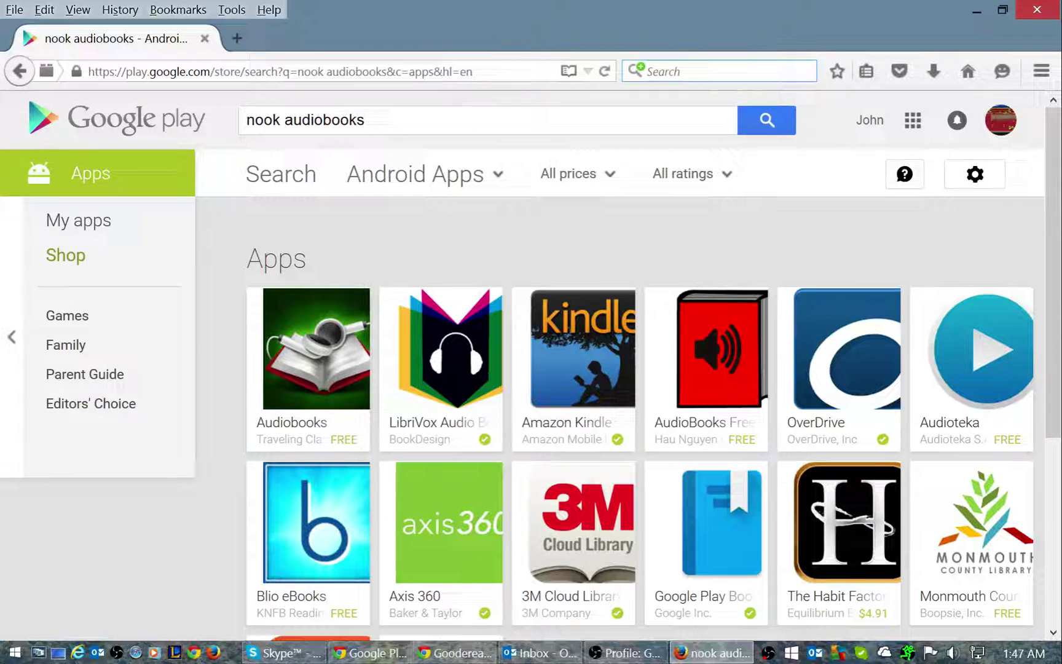
text(oyster)
key(Return)
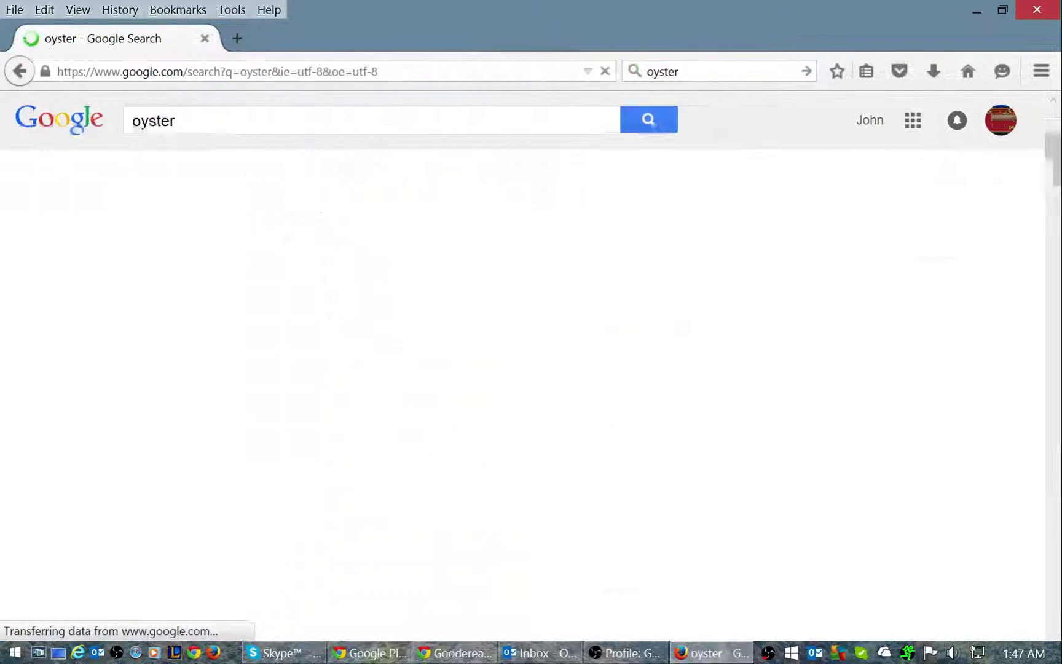
scroll(199, 440, down, 2)
scroll(199, 440, down, 3)
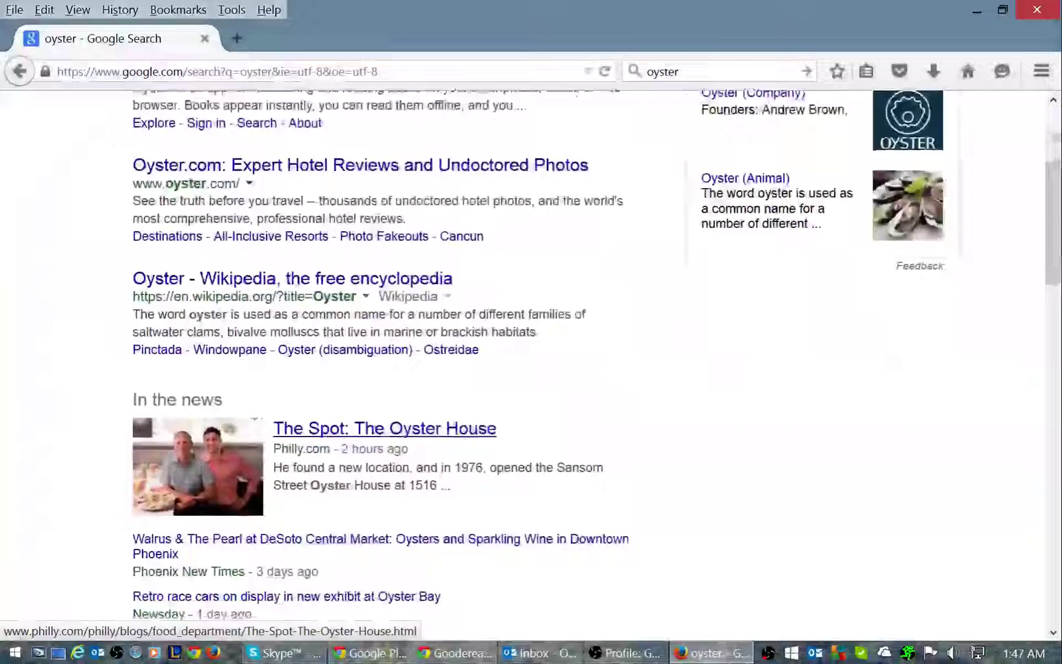
scroll(200, 440, down, 6)
scroll(214, 426, down, 1)
scroll(214, 427, down, 5)
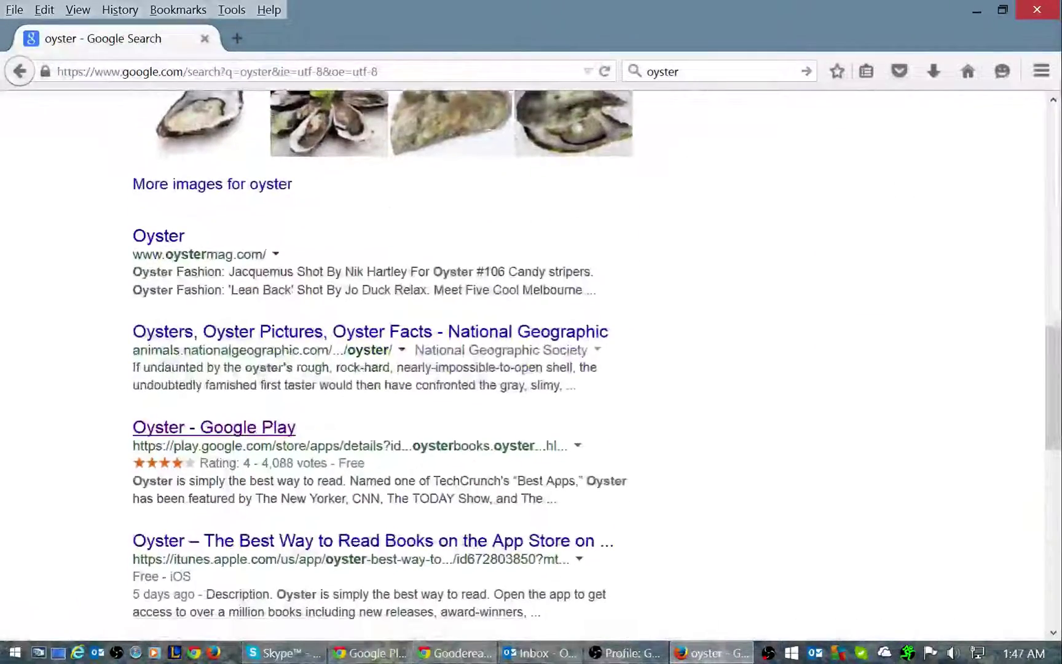
click(215, 427)
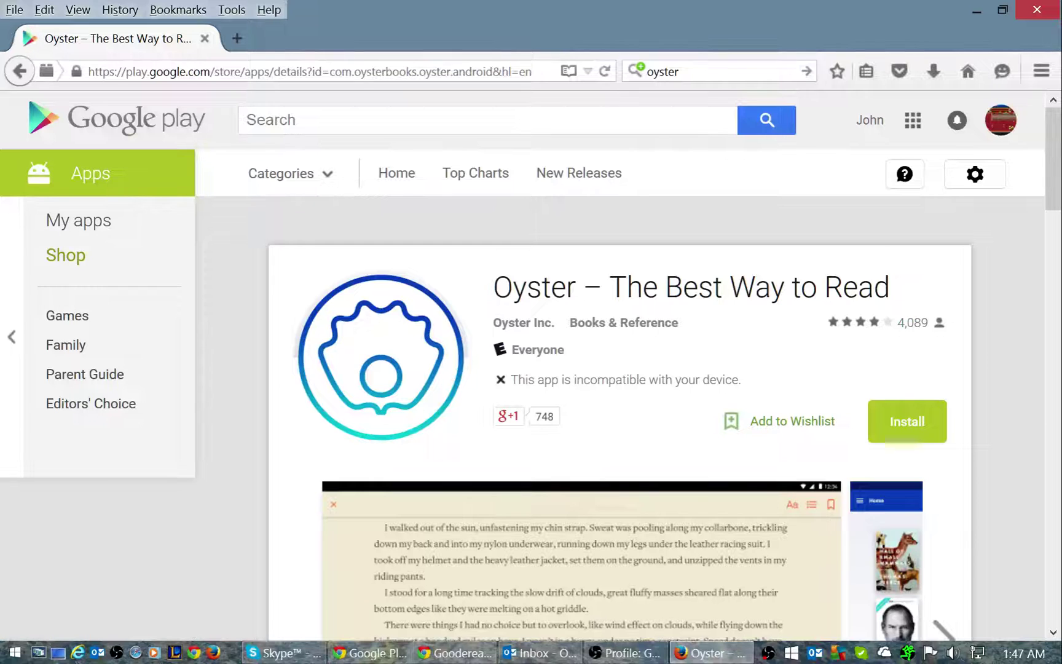
- Copy the address of the 'Oyster – The Best Way to Read' Play page
click(333, 71)
right_click(342, 73)
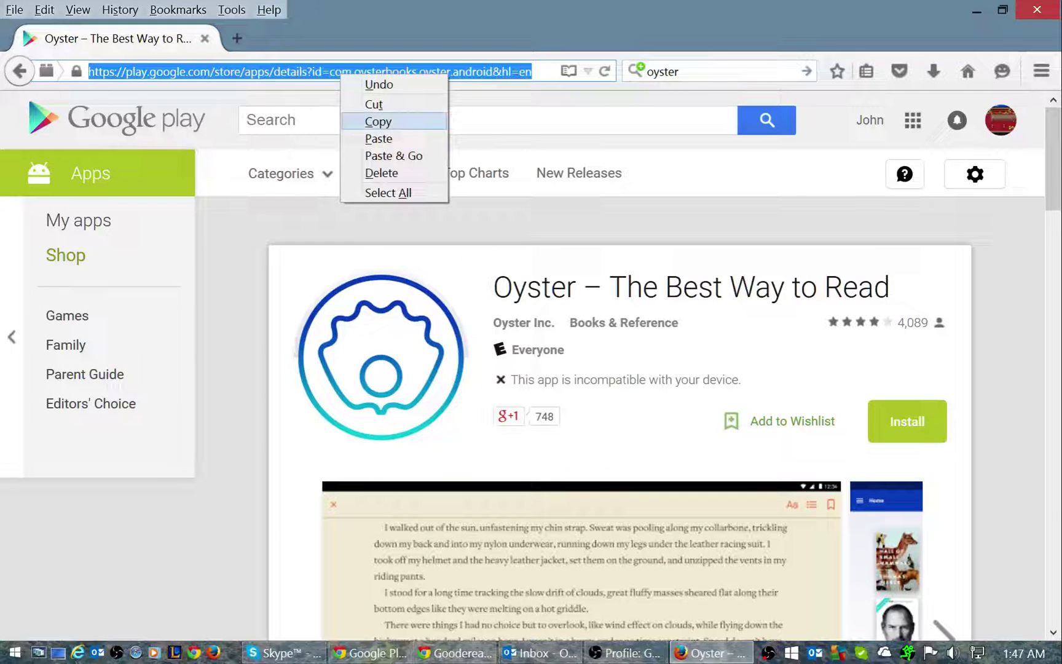
click(377, 121)
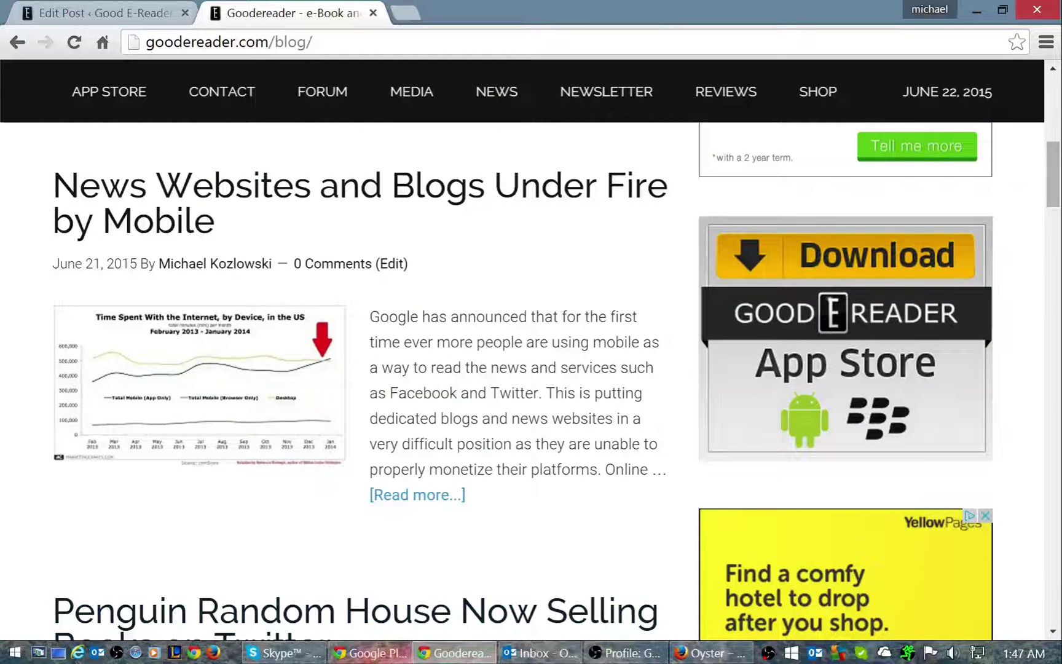
- Replace the NOOK URL with Oyster's to get the com.oysterbooks.oyster.android-2015061705.apk link
key(ctrl+a)
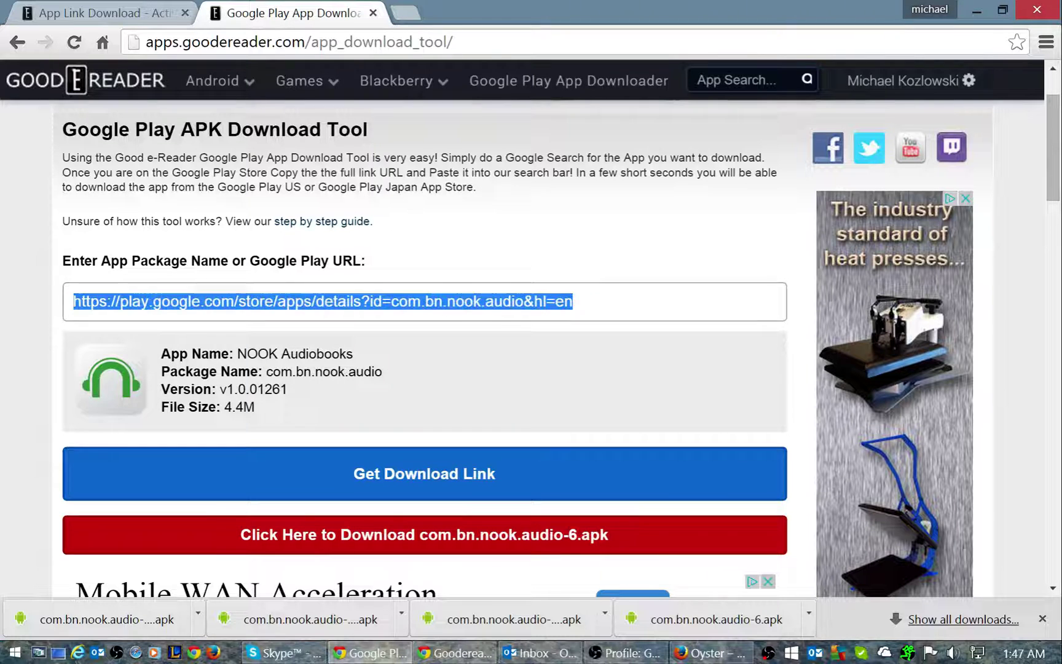
key(ctrl+v)
key(Return)
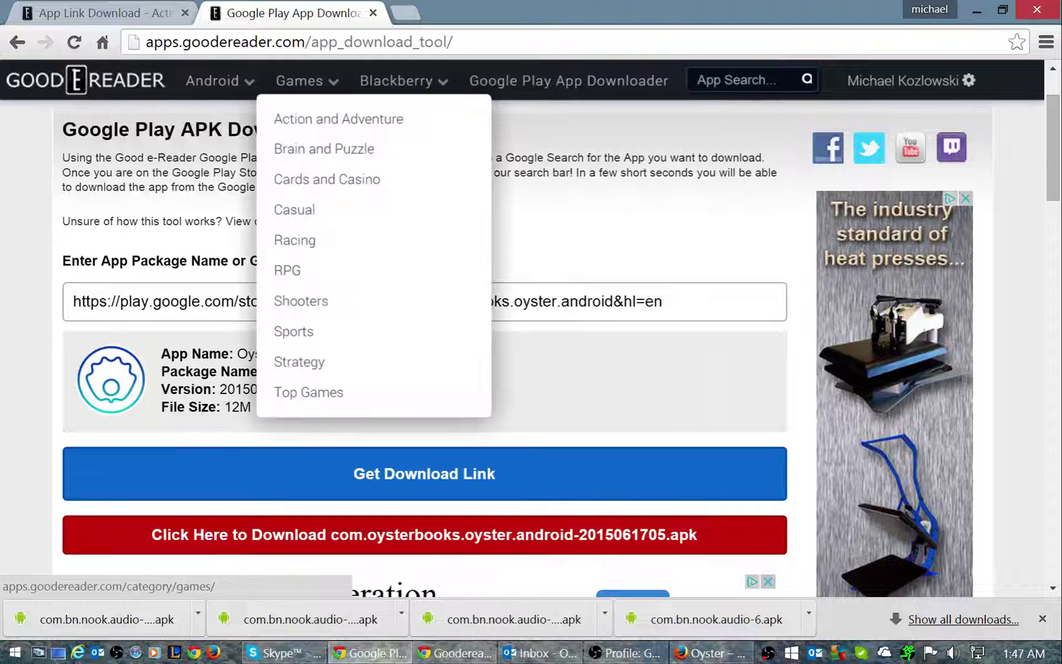
drag(146, 42, 306, 41)
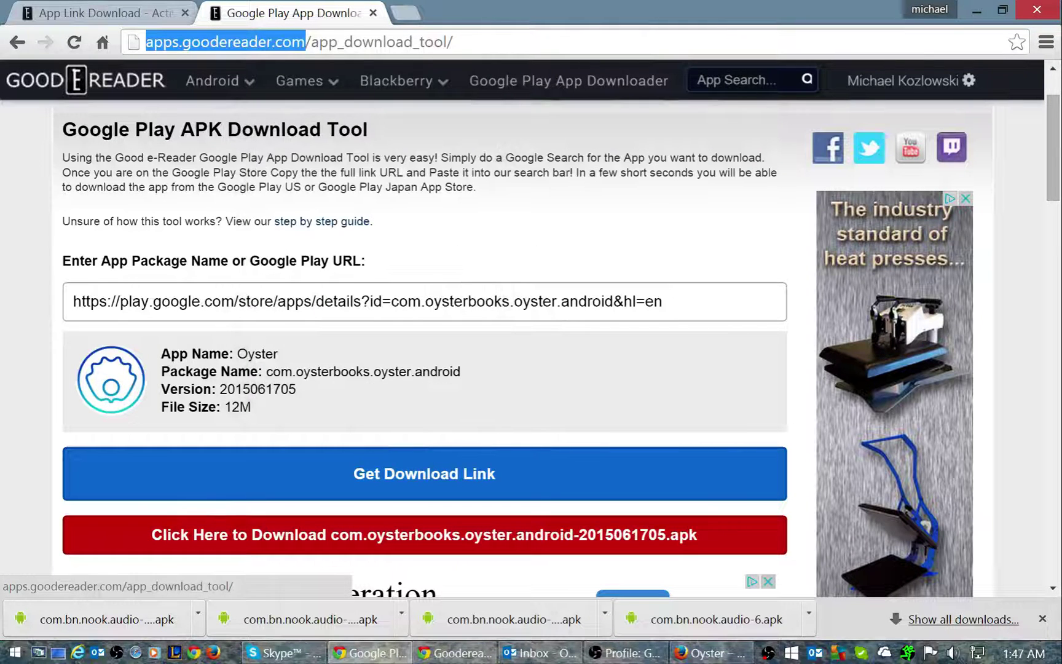